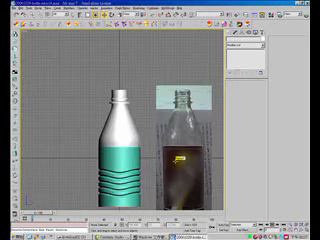
scroll(178, 160, "up", 2)
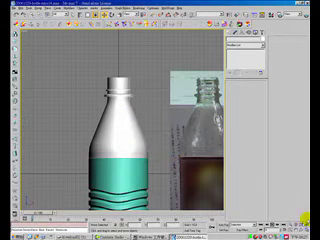
Restore the four-viewport layout so the bottle wireframe fills the Top view
left_click(304, 228)
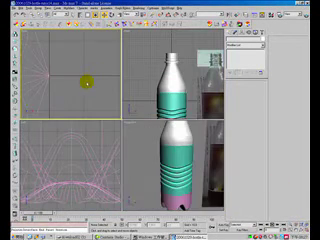
scroll(80, 84, "down", 2)
scroll(80, 84, "up", 2)
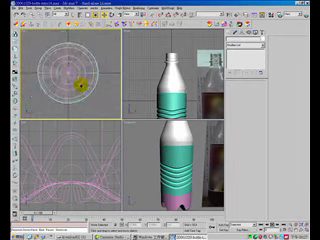
scroll(80, 85, "up", 2)
Draw a small helix shape in the Top viewport
left_click(228, 32)
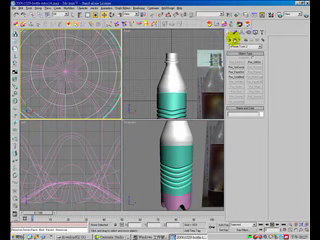
left_click(233, 36)
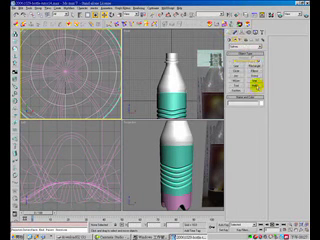
left_click(255, 85)
mouse_move(62, 98)
left_mouse_down()
mouse_move(70, 78)
mouse_move(75, 97)
left_mouse_up()
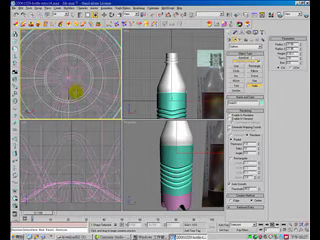
left_click_drag(76, 88, 76, 91)
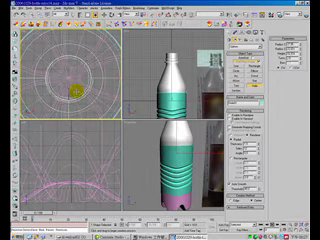
right_click(76, 91)
Move the helix up to the top of the bottle neck in the Front view
left_click(197, 70)
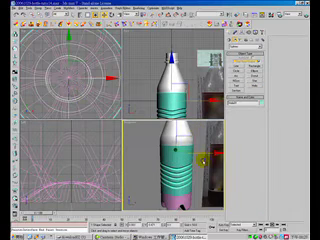
scroll(197, 148, "down", 2)
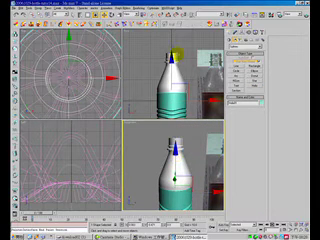
left_click(172, 60)
left_click_drag(172, 60, 172, 18)
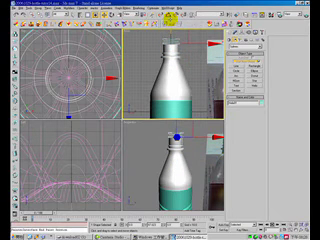
left_click(190, 143)
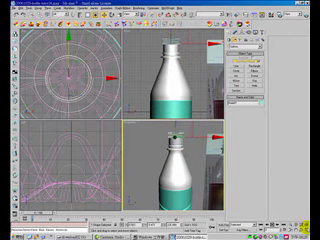
Maximize the Perspective view and edit the helix Radius to fit the neck
left_click(255, 63)
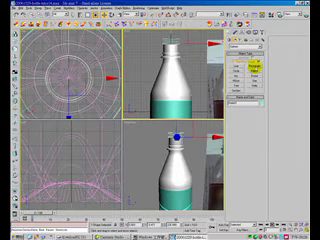
key("w")
left_click(238, 32)
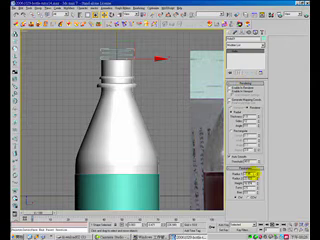
double_click(250, 175)
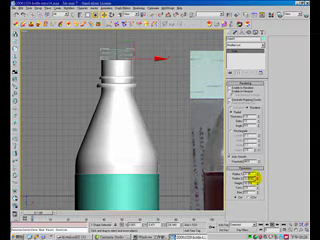
Reselect the helix and lower it onto the bottle neck
left_click(180, 96)
left_click(133, 51)
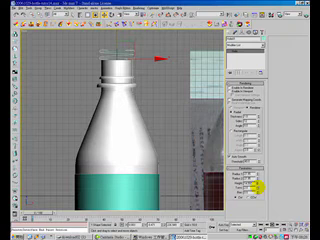
left_click_drag(116, 36, 117, 45)
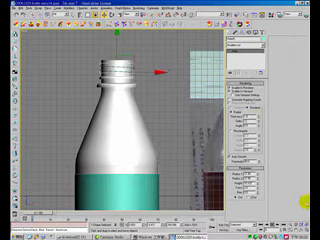
Increase the helix's Rendering Thickness so the thread looks thicker
left_click(303, 226)
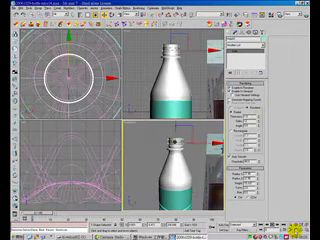
left_click(292, 224)
mouse_move(139, 119)
left_mouse_down()
mouse_move(134, 133)
mouse_move(146, 119)
mouse_move(141, 150)
left_mouse_up()
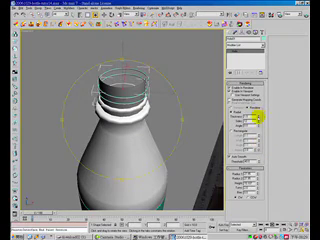
mouse_move(258, 112)
left_mouse_down()
mouse_move(253, 2)
mouse_move(255, 237)
left_mouse_up()
right_click(258, 14)
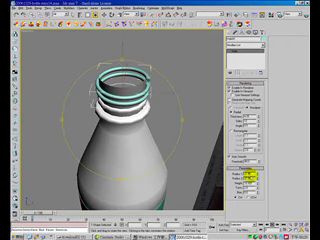
left_click_drag(257, 176, 257, 176)
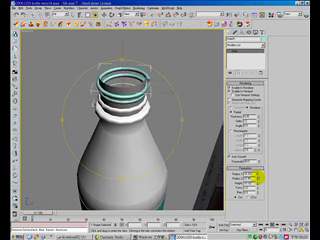
Raise the helix Turns value for more, tighter windings
double_click(247, 175)
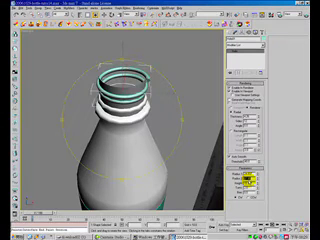
left_click_drag(250, 183, 249, 182)
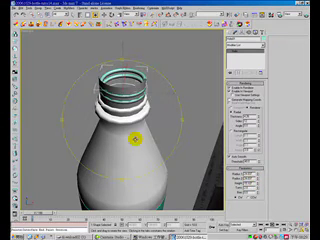
mouse_move(135, 138)
middle_mouse_down("alt")
mouse_move(135, 122)
mouse_move(172, 124)
mouse_move(158, 127)
mouse_move(190, 125)
middle_mouse_up("alt")
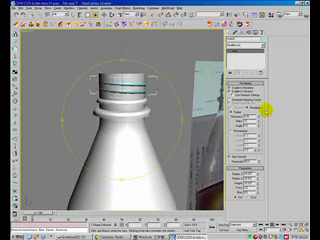
Align the thread ring to the bottle on X/Y/Z Position, Center to Center
key("alt+w")
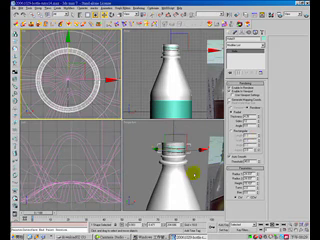
left_click(232, 14)
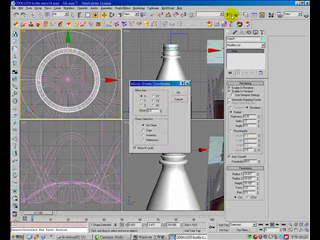
left_click(177, 100)
left_click(240, 14)
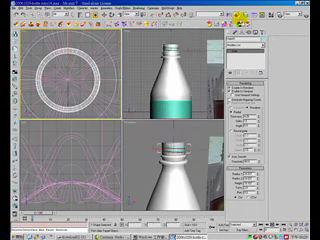
left_click(177, 65)
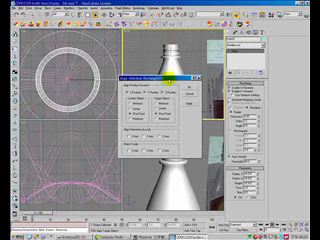
left_click(168, 92)
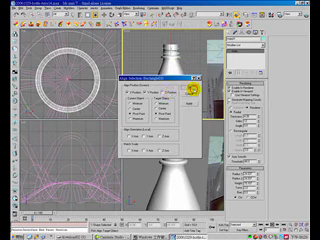
left_click(193, 88)
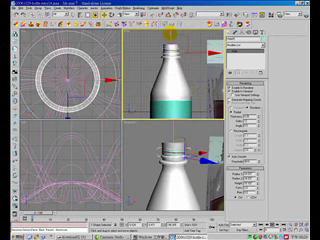
Maximize the lower-right view and change the ring's radius value
right_click(197, 134)
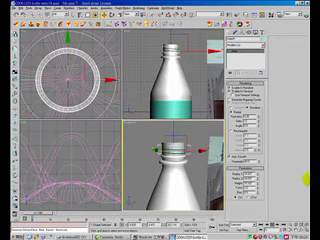
key("w")
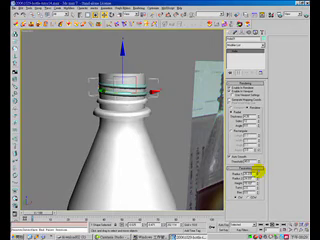
double_click(250, 175)
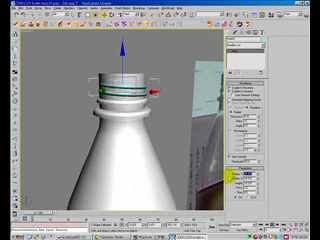
type("2")
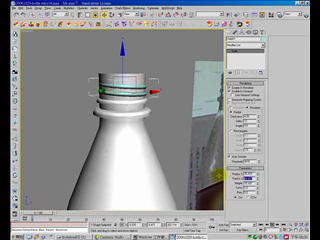
key("Return")
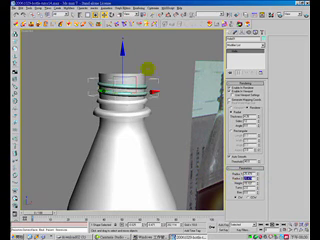
left_click(148, 70)
Add a Shell modifier to the thread spline and orbit to inspect it
left_click(168, 78)
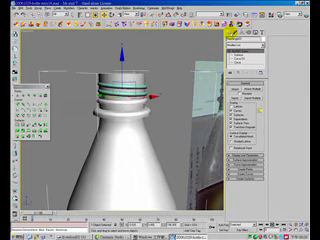
left_click(262, 44)
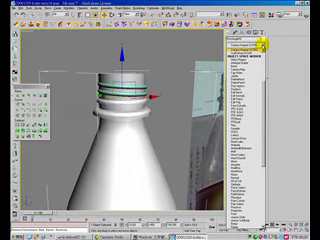
scroll(262, 44, "down", 5)
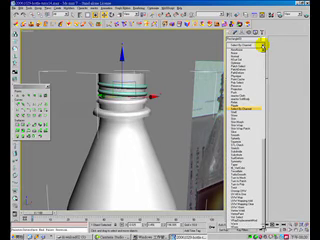
left_click(248, 112)
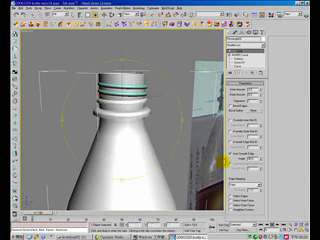
mouse_move(222, 160)
middle_mouse_down("alt")
mouse_move(150, 130)
mouse_move(135, 135)
mouse_move(141, 128)
mouse_move(140, 150)
mouse_move(140, 125)
mouse_move(141, 128)
middle_mouse_up("alt")
scroll(141, 128, "down", 3)
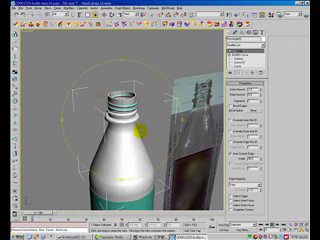
Set the neck circle's object colour to white
left_click(32, 18)
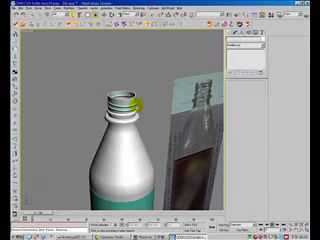
left_click(141, 102)
left_click(263, 40)
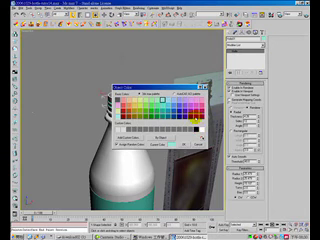
left_click(198, 124)
left_click(188, 146)
scroll(162, 130, "down", 3)
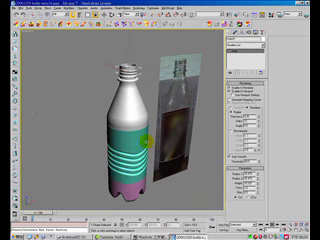
Set the bottle body's object colour to white
left_click(140, 145)
left_click(245, 70)
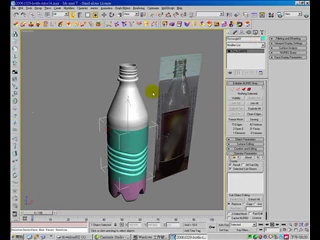
left_click(261, 38)
left_click(201, 129)
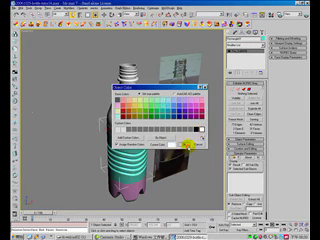
left_click(184, 145)
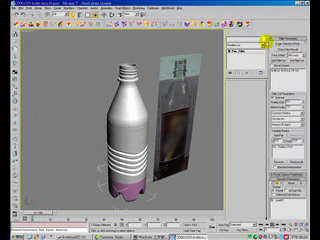
Set the lower bands' object colour to white, then deselect
left_click(261, 38)
left_click(203, 129)
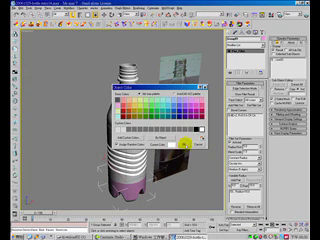
left_click(184, 145)
left_click(203, 185)
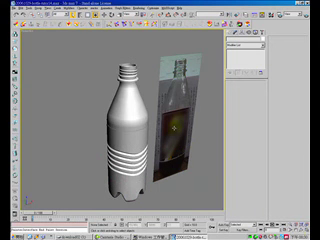
Orbit around the white bottle, including its underside, ending at a tilted angle
middle_click_drag(175, 100, 140, 110, "alt")
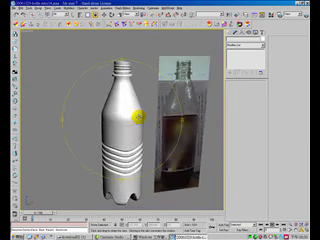
middle_click_drag(146, 152, 136, 142, "alt")
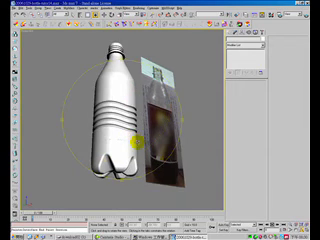
scroll(136, 142, "up", 3)
middle_click_drag(133, 160, 151, 162, "alt")
scroll(151, 162, "down", 4)
mouse_move(128, 153)
middle_mouse_down("alt")
mouse_move(175, 138)
mouse_move(155, 127)
mouse_move(148, 150)
middle_mouse_up("alt")
mouse_move(113, 141)
middle_mouse_down("alt")
mouse_move(130, 142)
mouse_move(137, 127)
mouse_move(136, 134)
mouse_move(148, 133)
mouse_move(150, 127)
mouse_move(137, 116)
middle_mouse_up("alt")
scroll(150, 127, "up", 2)
scroll(146, 135, "down", 2)
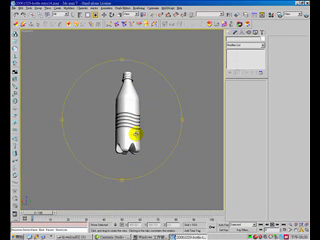
left_click_drag(137, 133, 139, 133)
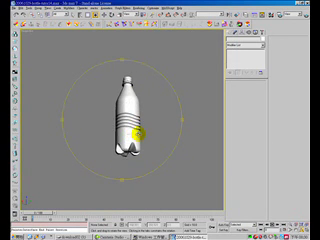